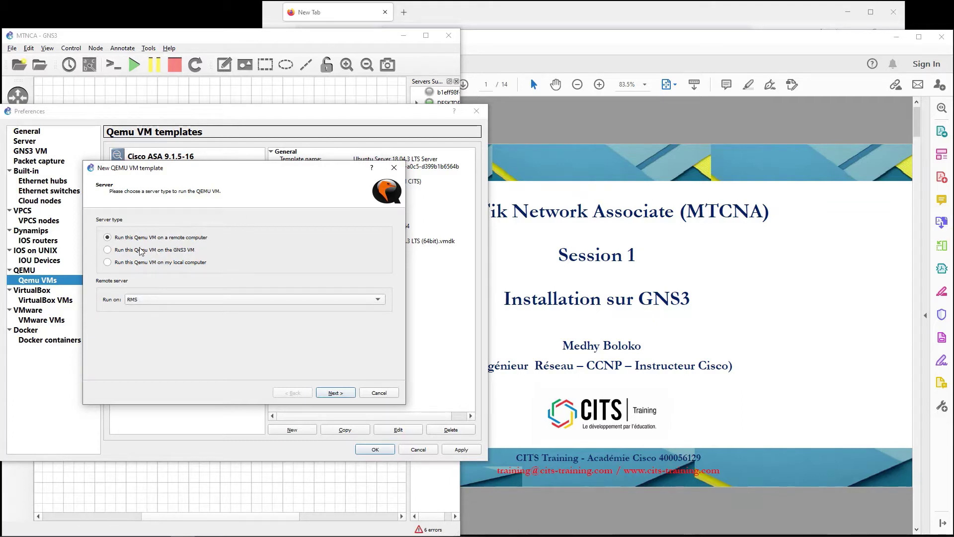
Choose the GNS3 VM as the server that runs the new QEMU VM template
left_click(108, 250)
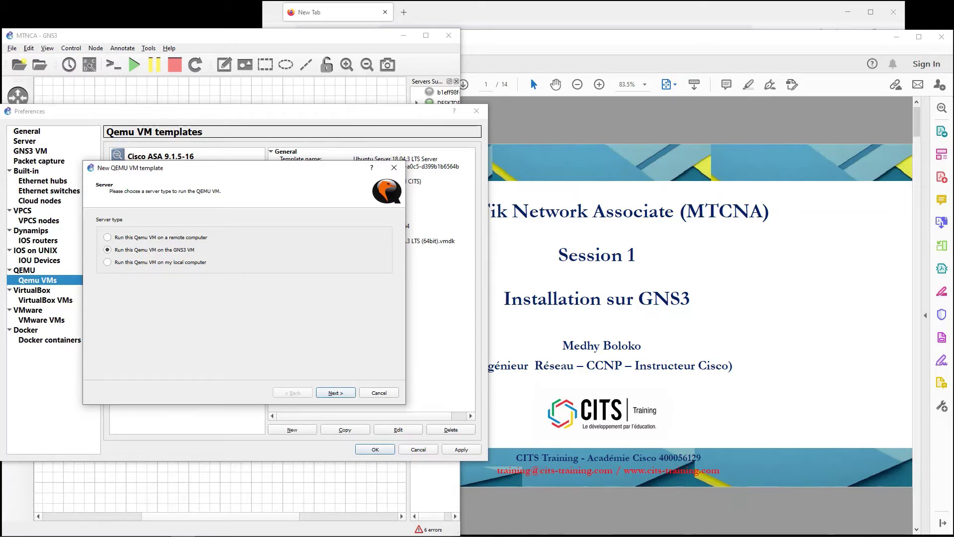
left_click_drag(17, 131, 194, 118)
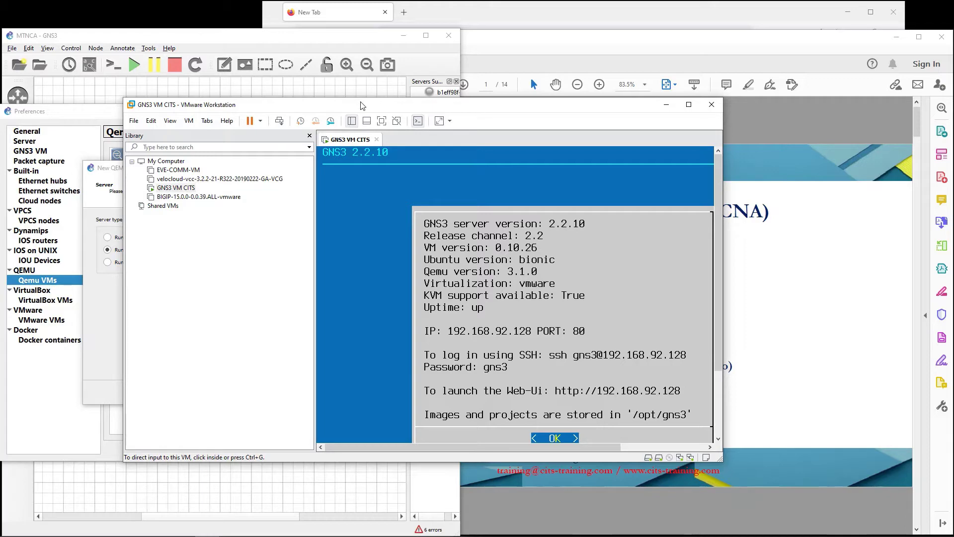
left_click_drag(360, 106, 133, 124)
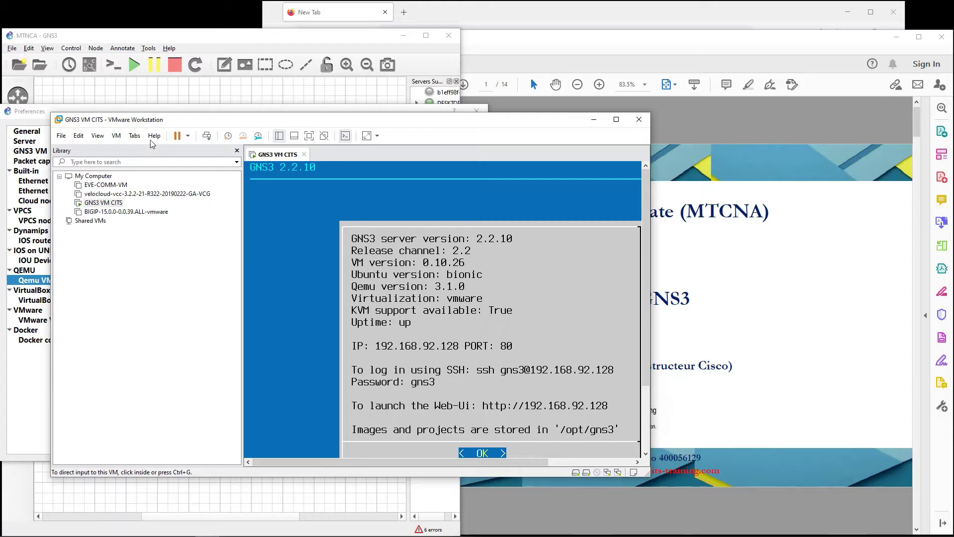
left_click_drag(279, 121, 0, 109)
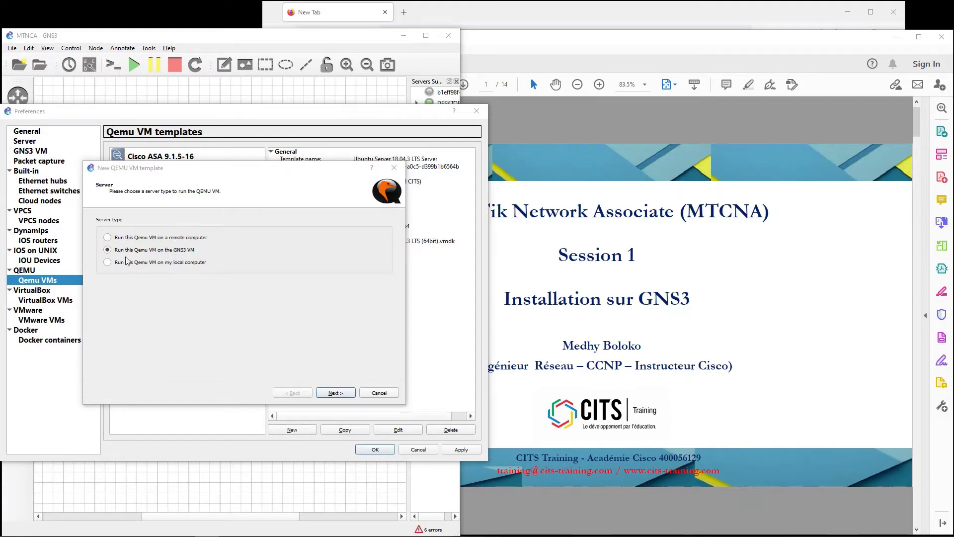
left_click(107, 262)
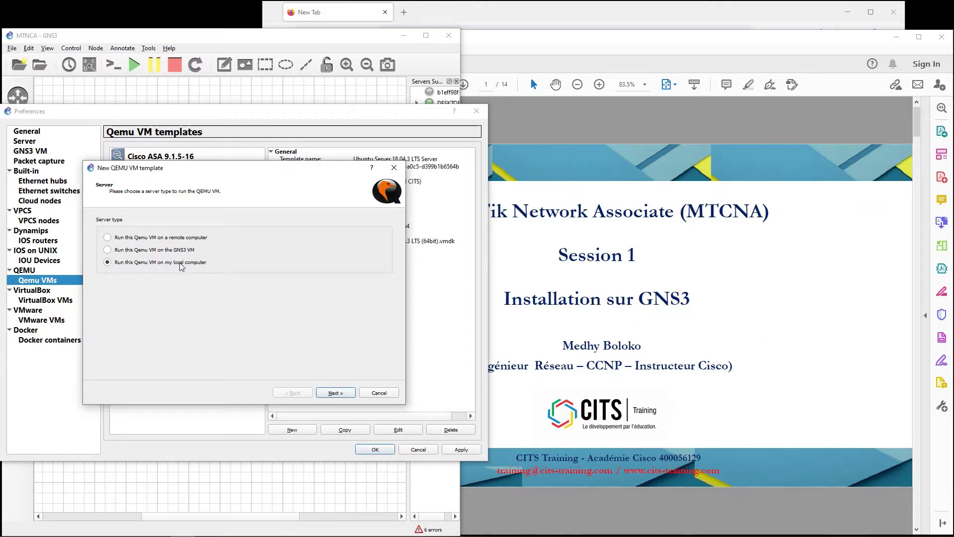
left_click(108, 250)
left_click(339, 392)
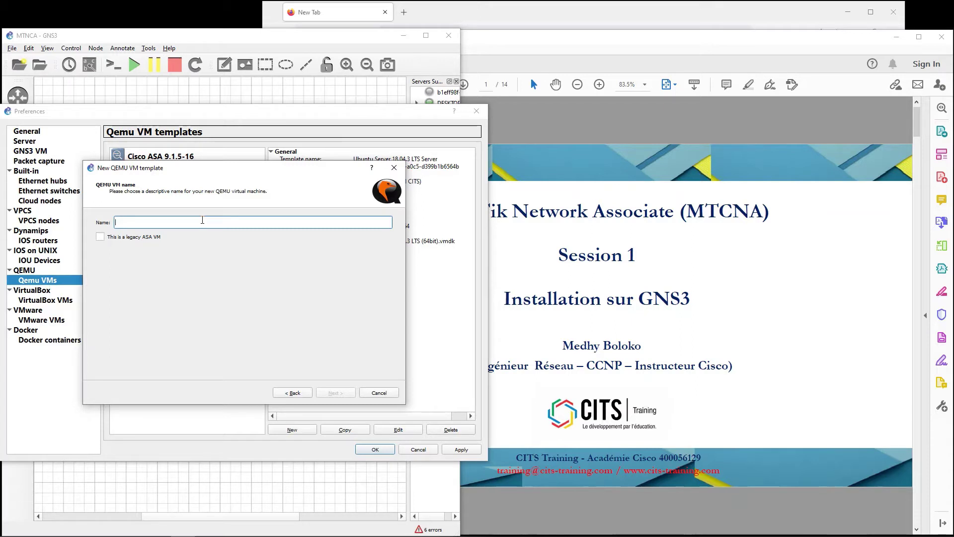
Name the template Mikrotik-Test and accept the qemu-system-x86_64 binary, 256 MB of RAM and the telnet console
type("Mikrotik-Test")
left_click(338, 393)
left_click(326, 393)
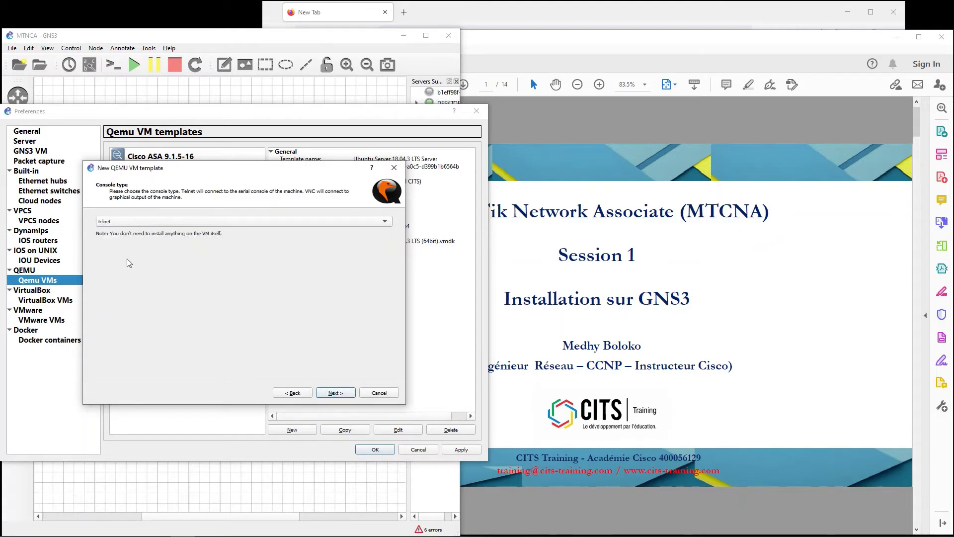
left_click(304, 393)
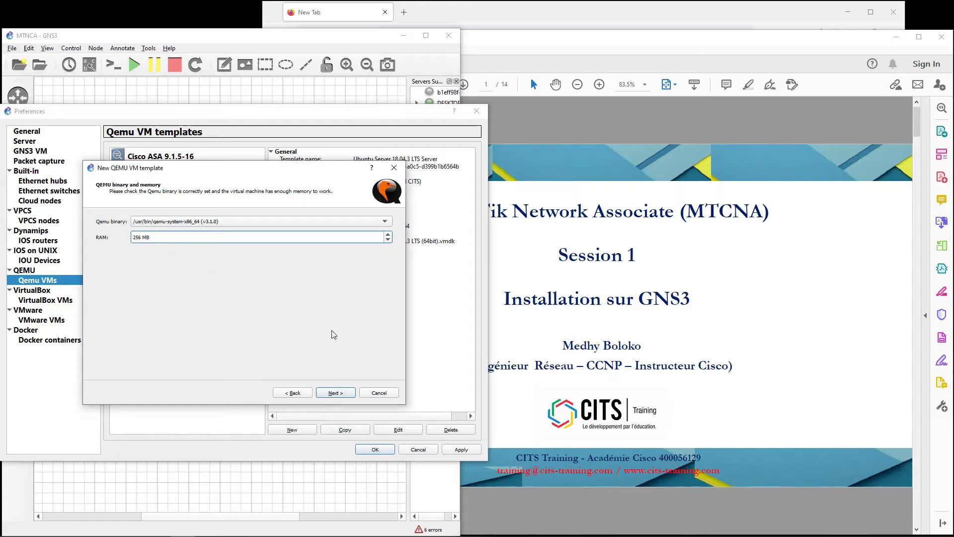
left_click(333, 392)
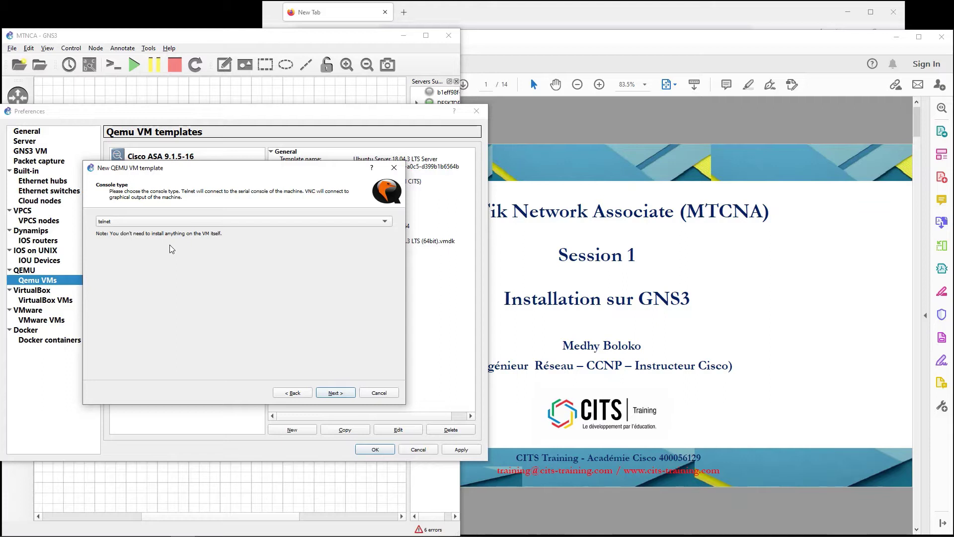
left_click(337, 397)
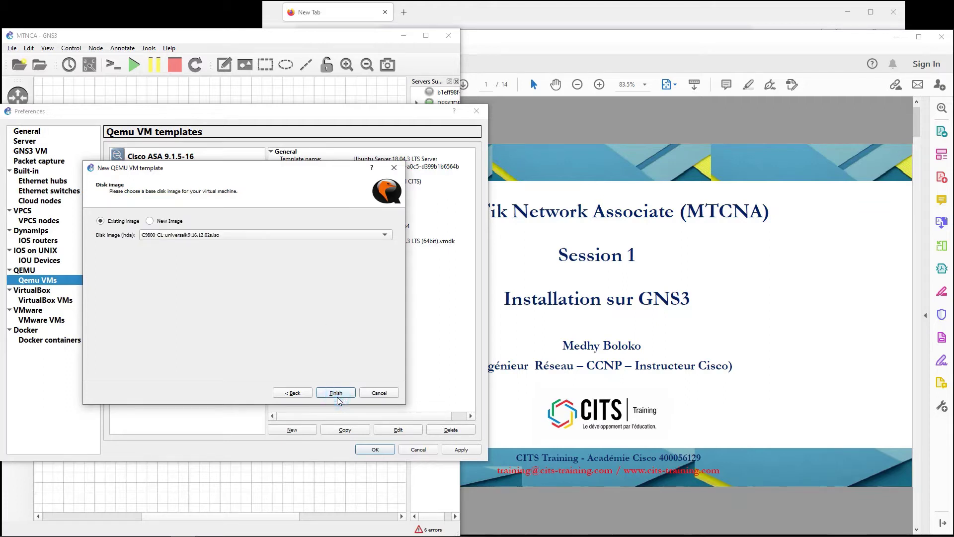
Use hda.qcow2 from the mikrotik-6.42.9 folder in D: DOWNLOADS as the new disk image and finish creating the template
left_click(149, 222)
left_click(355, 237)
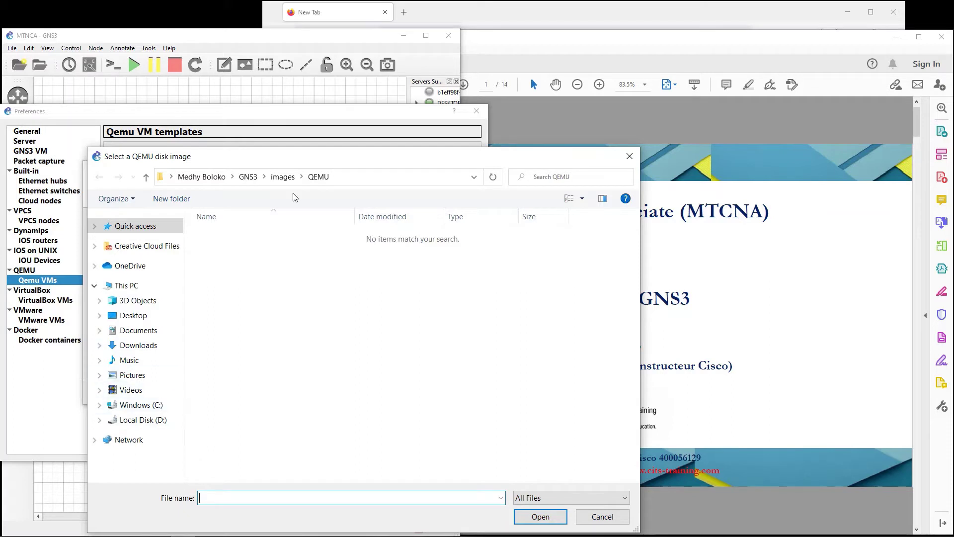
left_click(159, 420)
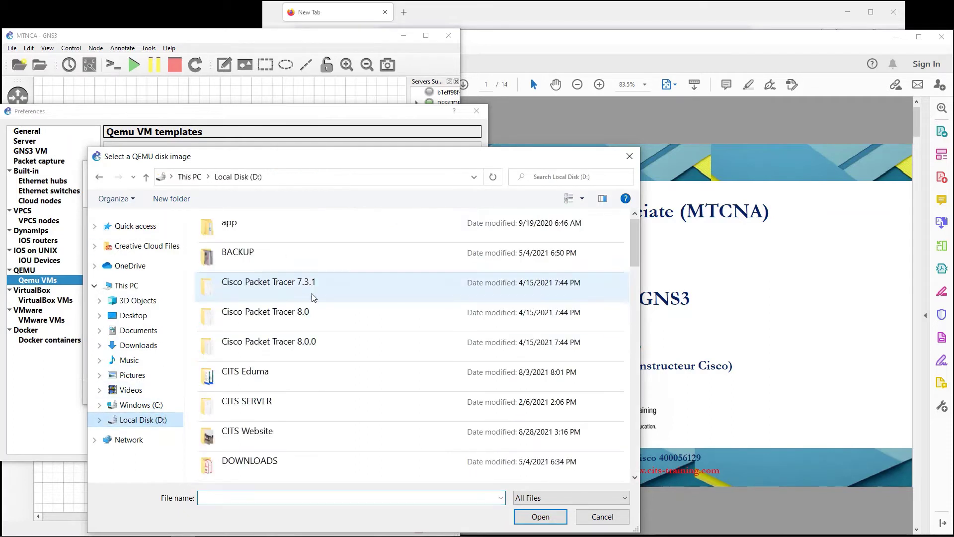
double_click(244, 461)
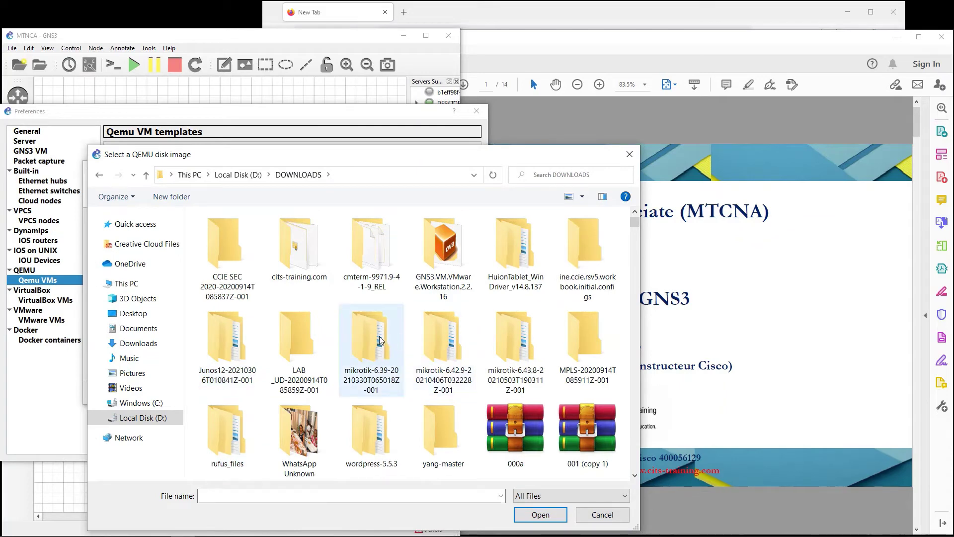
double_click(452, 341)
left_click(230, 235)
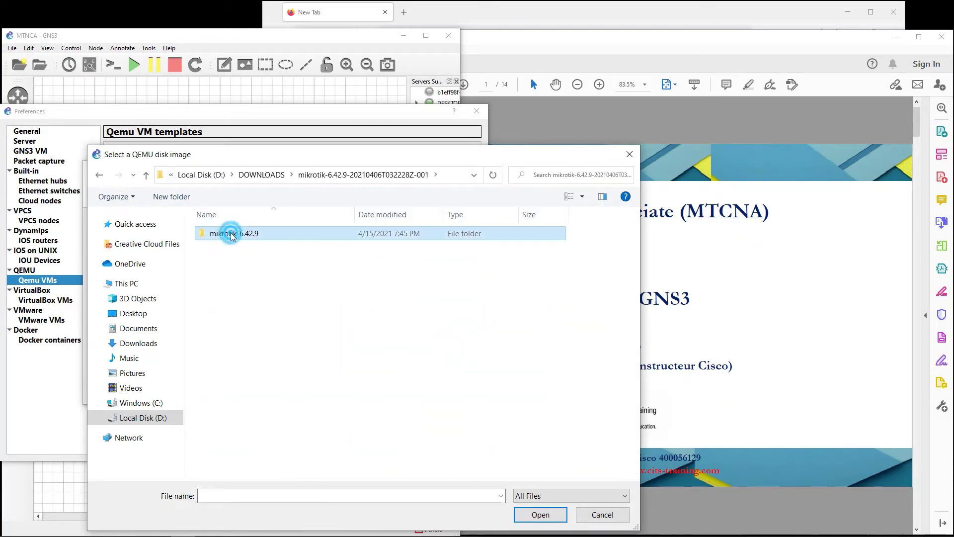
double_click(231, 235)
left_click(229, 234)
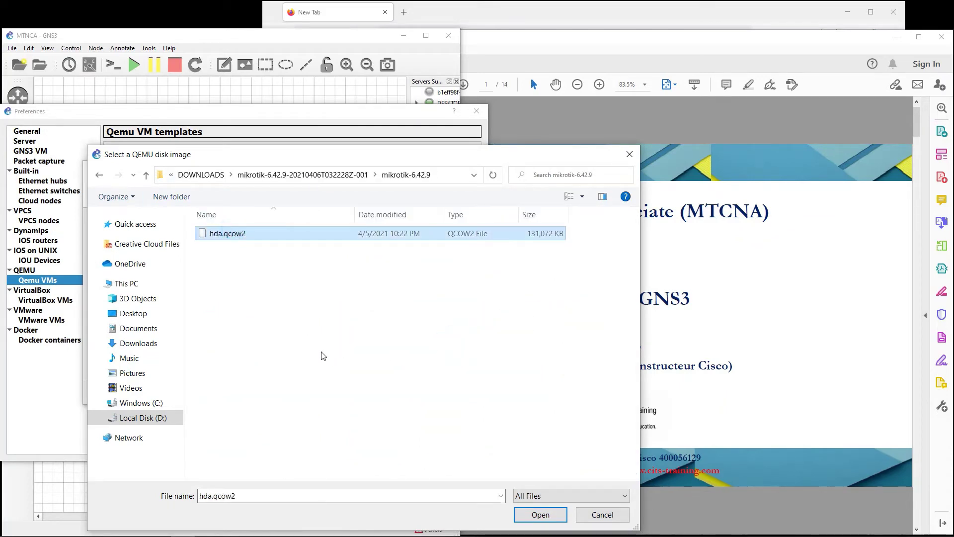
key("Return")
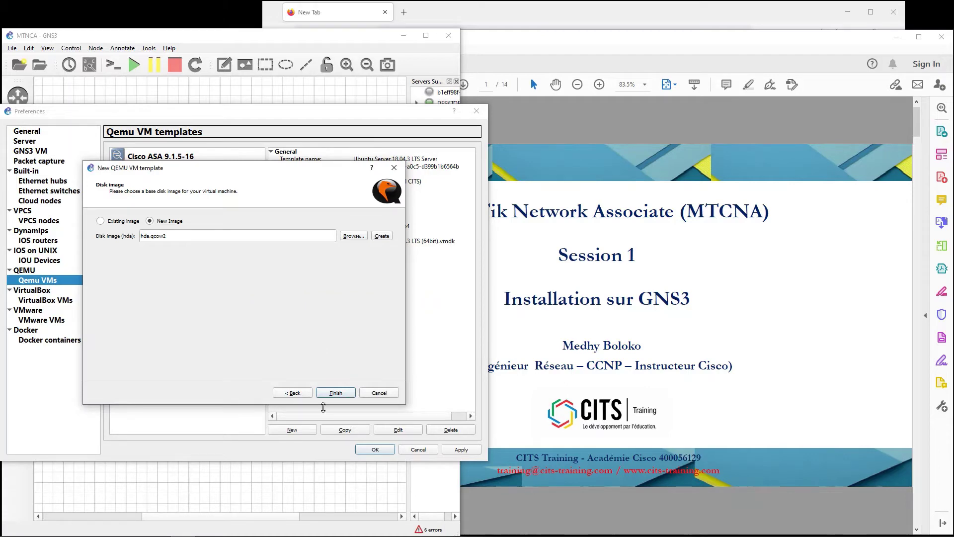
left_click(335, 393)
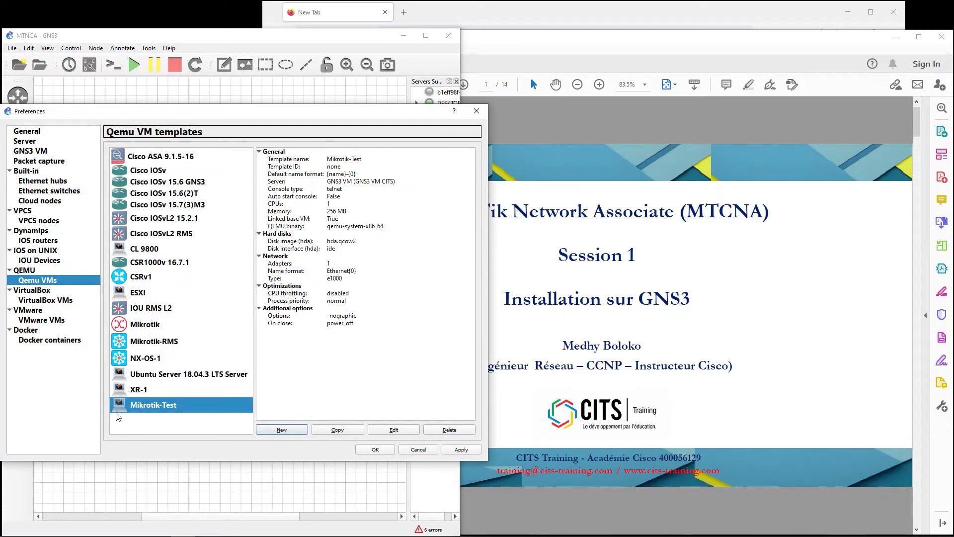
left_click(374, 429)
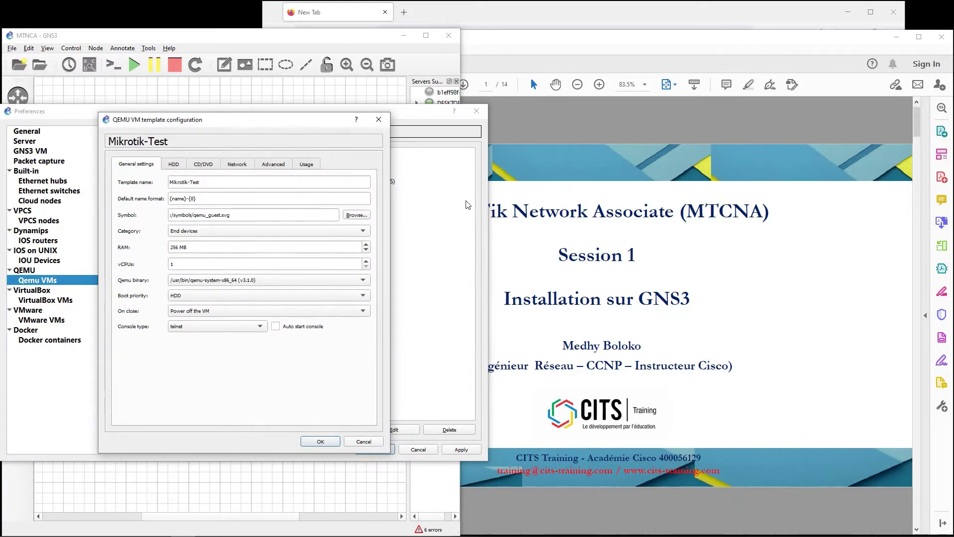
left_click(378, 119)
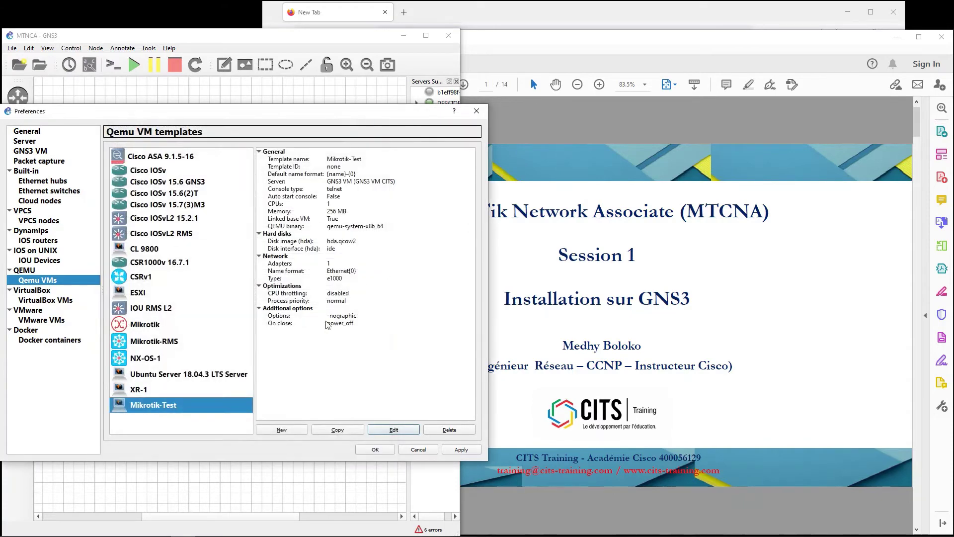
left_click(121, 374)
left_click(130, 406)
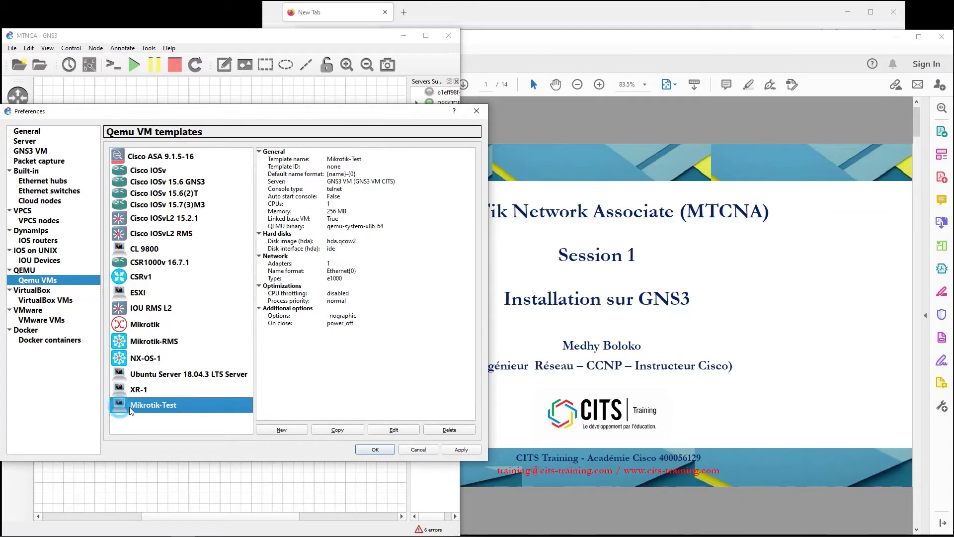
Change the Mikrotik-Test template's symbol to atm from the Affinity-circle-blue symbol library
left_click(394, 430)
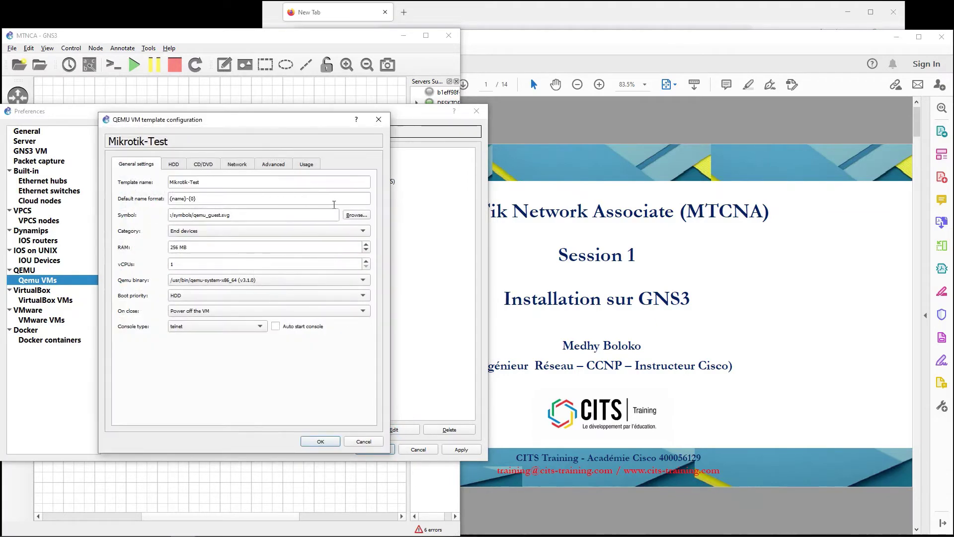
left_click(356, 216)
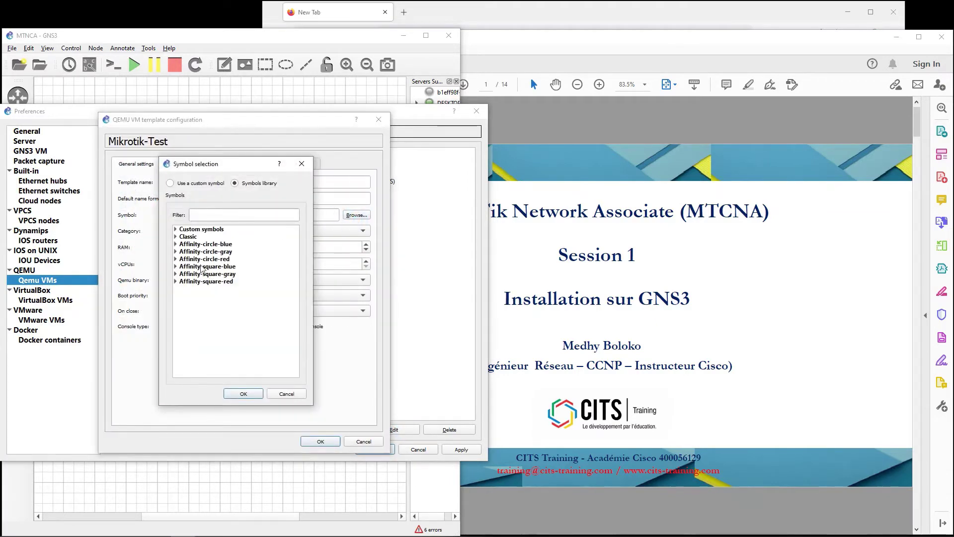
left_click(176, 244)
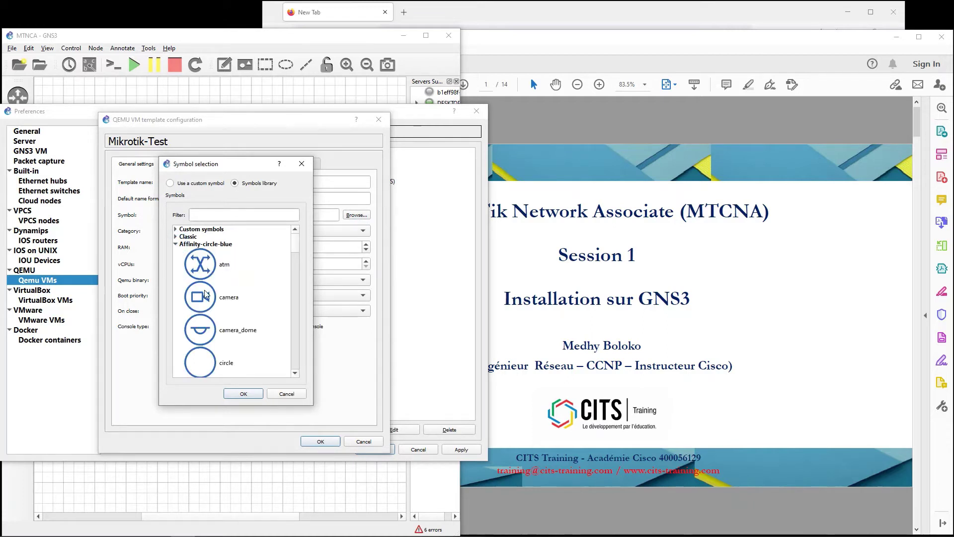
left_click(208, 268)
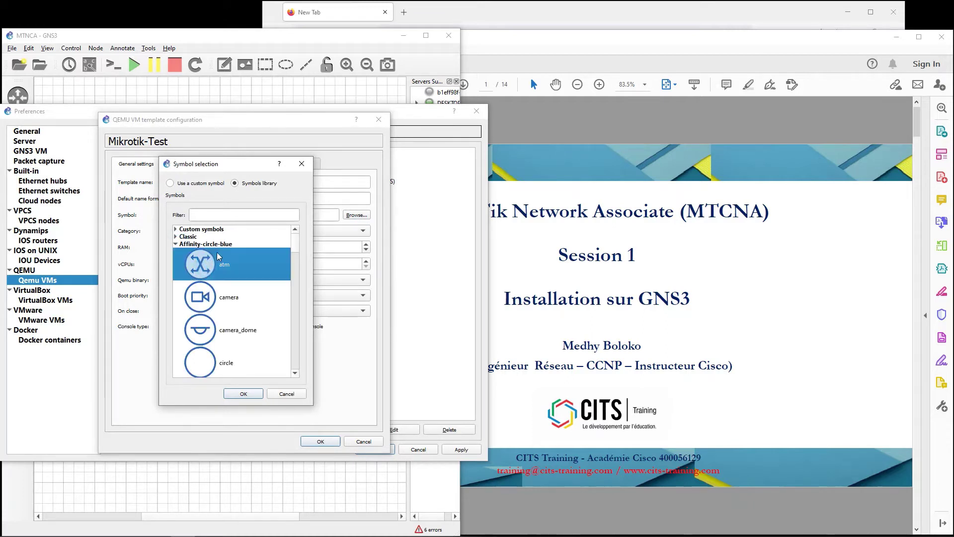
left_click(243, 393)
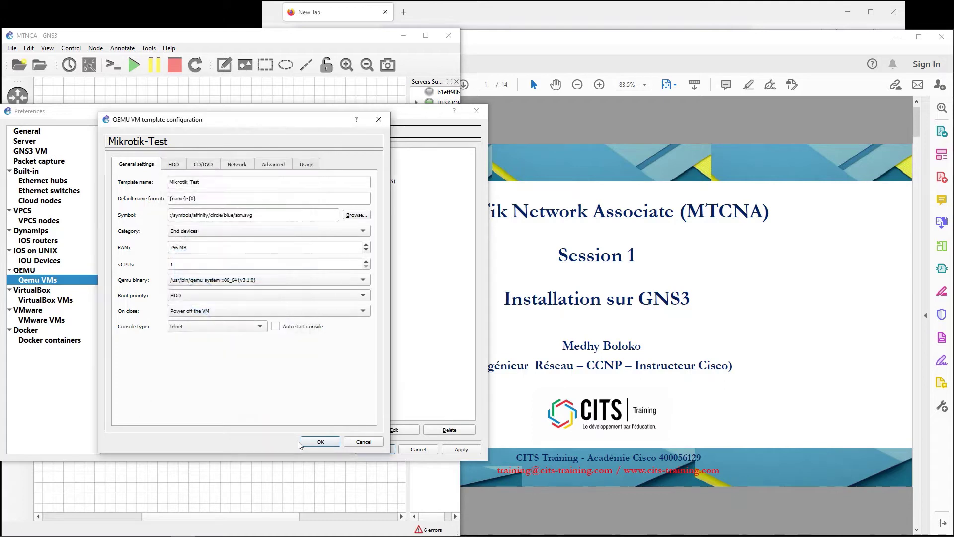
Set the Mikrotik-Test template's network adapters to 5 and save the template preferences
left_click(238, 162)
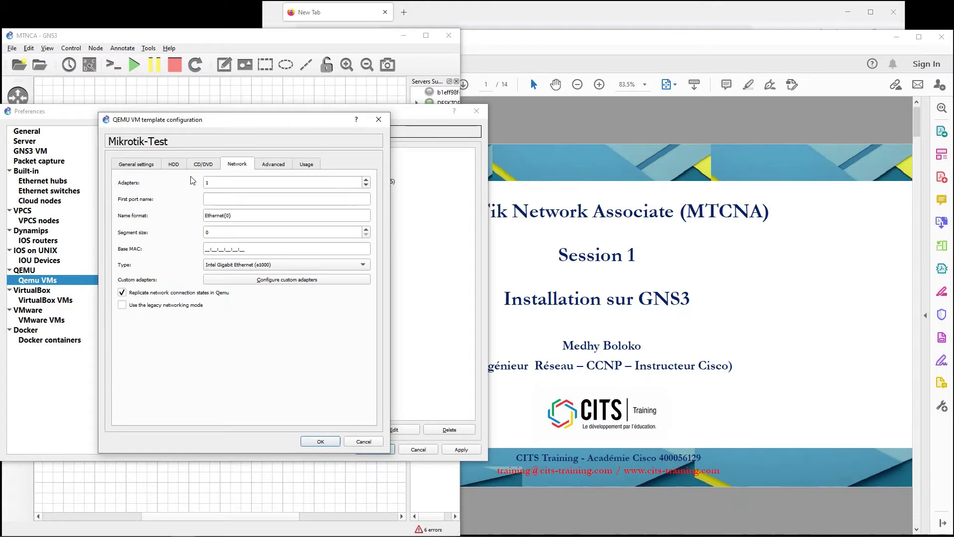
left_click(366, 180)
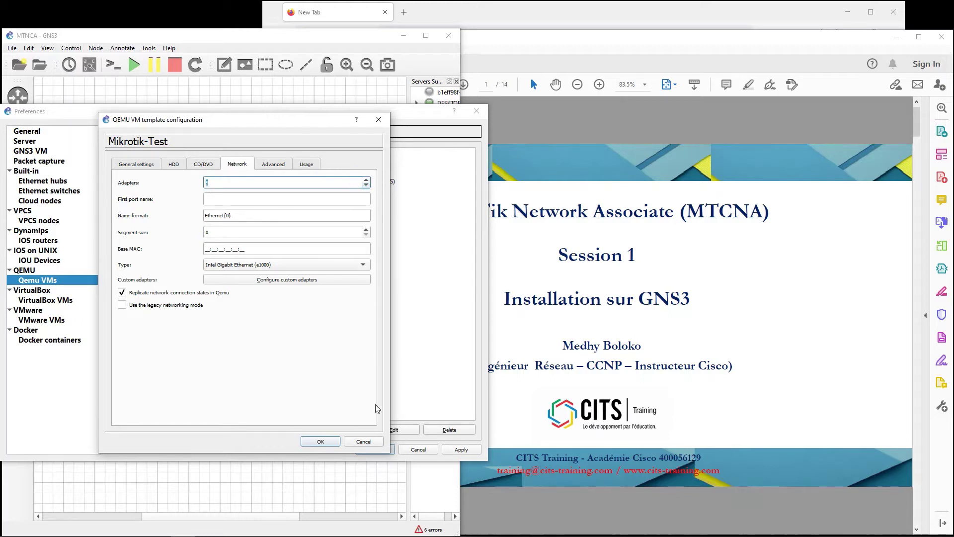
left_click(320, 441)
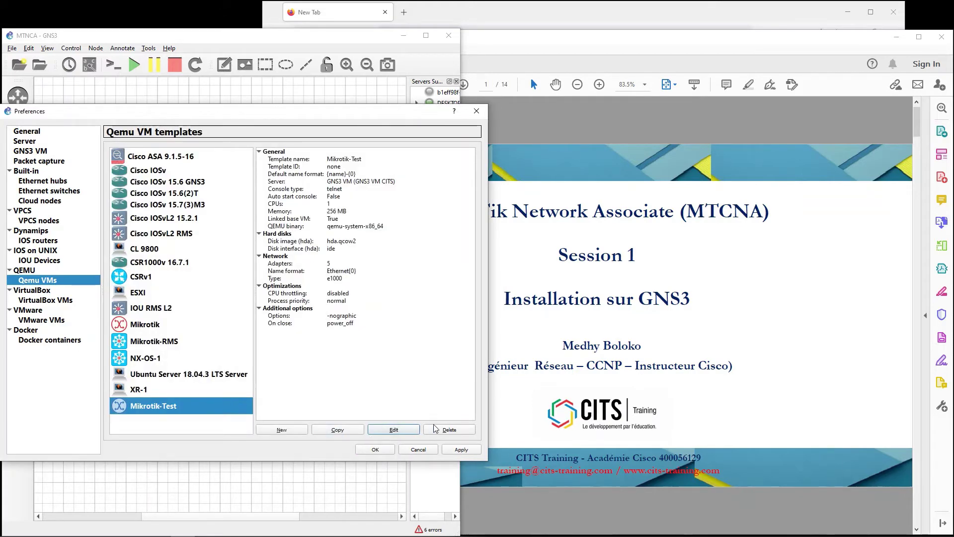
left_click(371, 447)
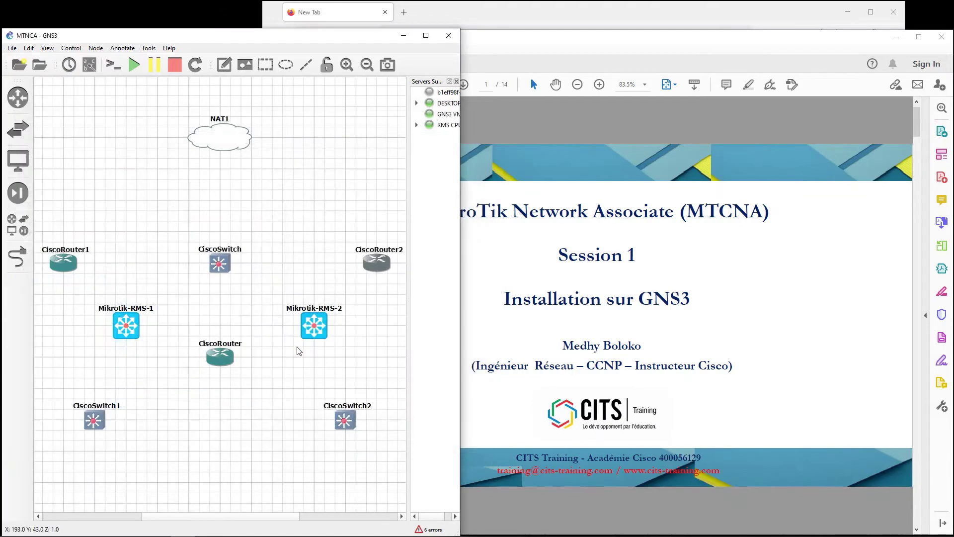
Add a Mikrotik-Test node to the topology and place it below CiscoRouter, beneath the row of CiscoSwitch1 and CiscoSwitch2
left_click(19, 230)
scroll(85, 381, "down", 3)
left_click_drag(44, 367, 217, 172)
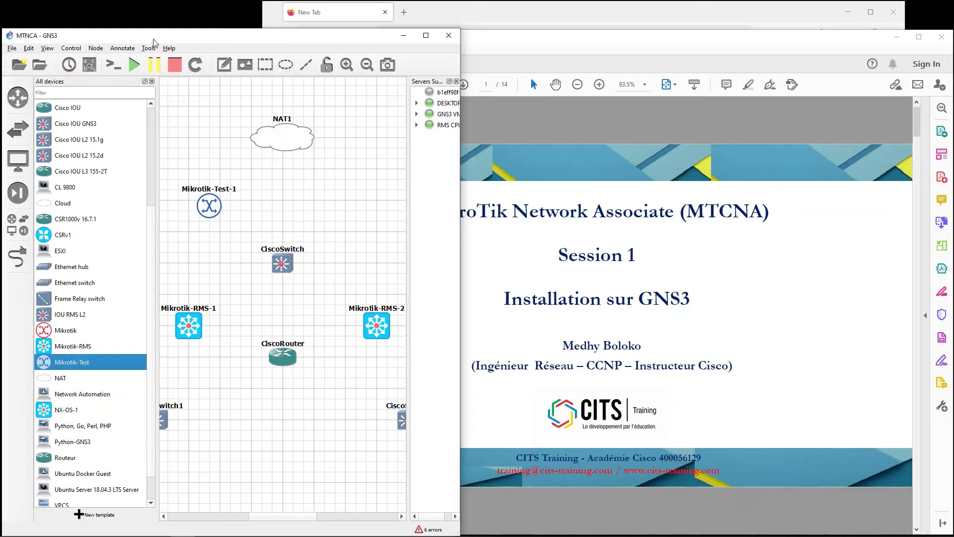
left_click(152, 81)
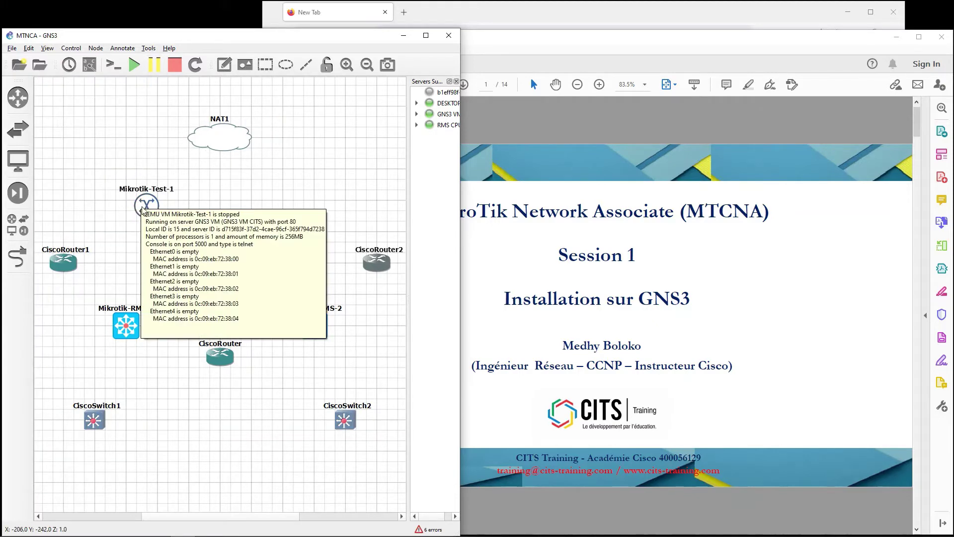
left_click(214, 189)
left_click_drag(146, 208, 220, 485)
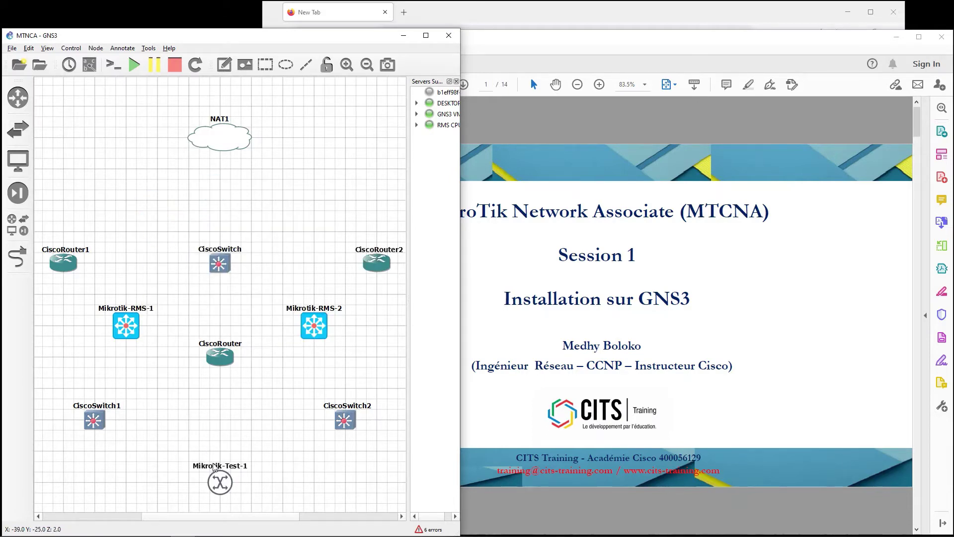
Switch to MIKROTIK.pdf in Adobe Acrobat Reader, maximize its window and go to page 2
left_click(919, 36)
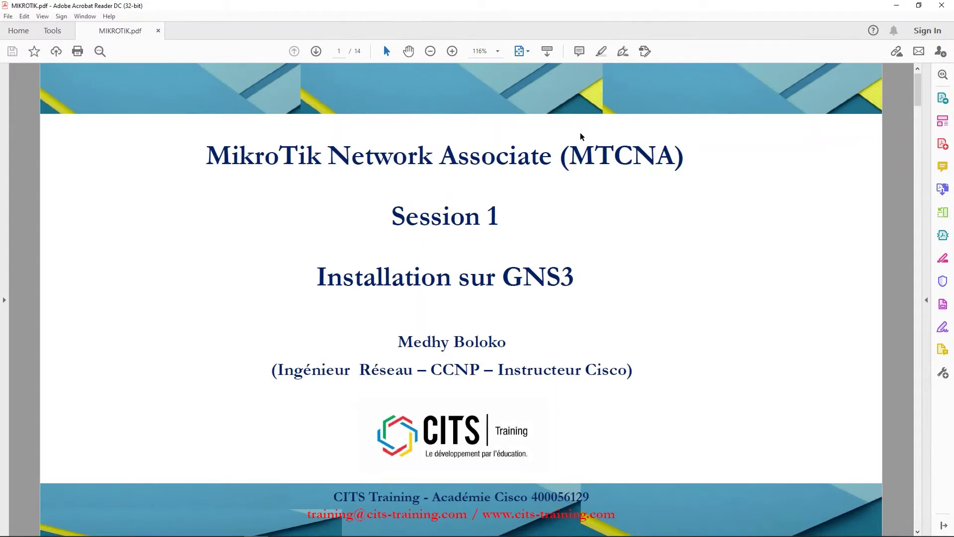
scroll(581, 136, "down", 10)
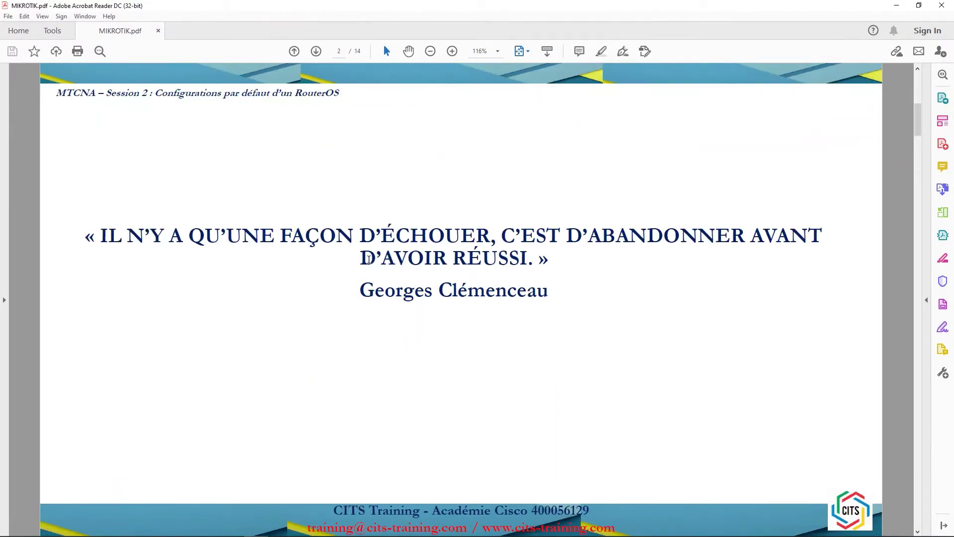